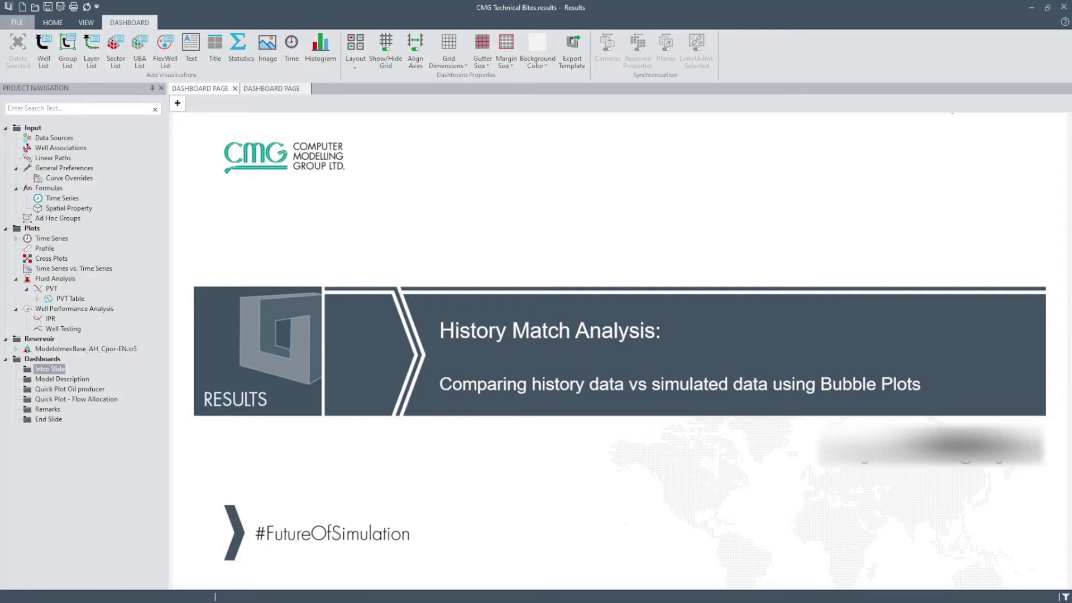
Step: Show the Model Description dashboard and rotate the 3D water saturation model to reveal the wells
left_click(53, 379)
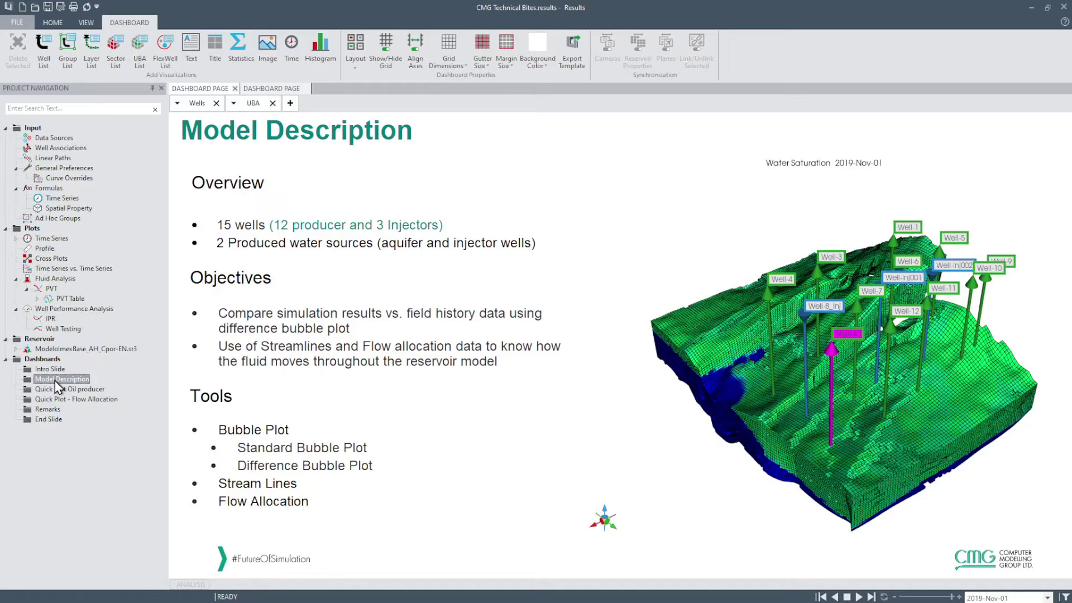
left_click_drag(880, 515, 859, 511)
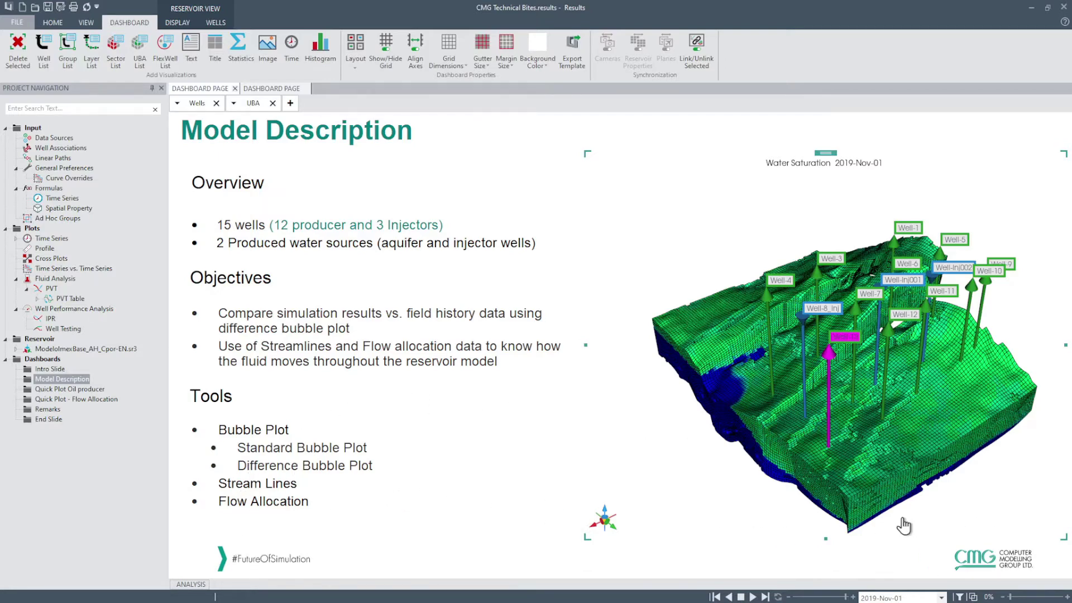
left_click_drag(901, 523, 912, 521)
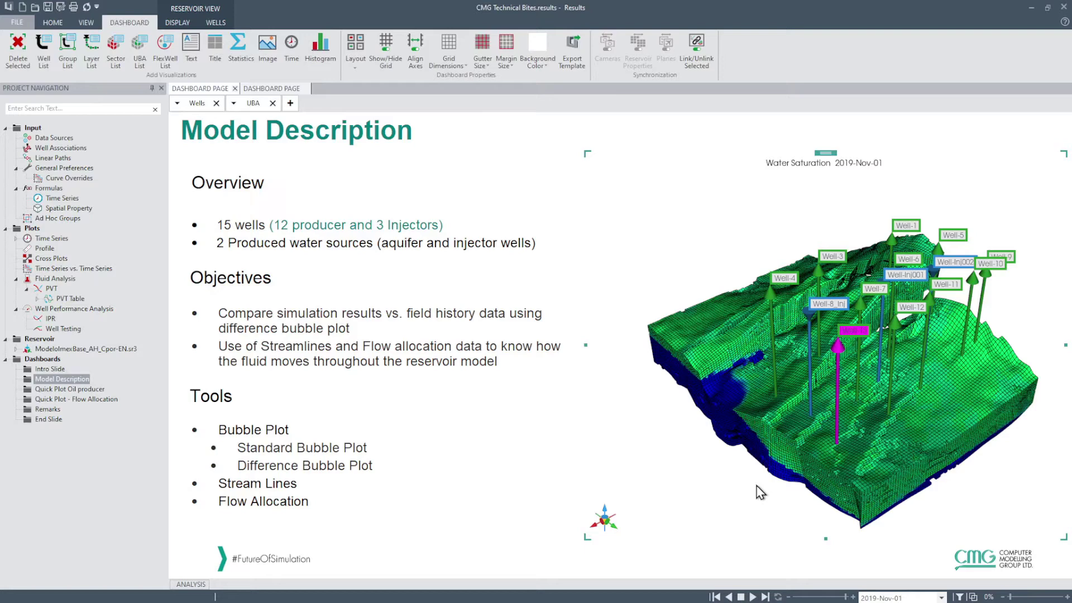
Step: Create an Oil Producer quick plot dashboard for Well-13 from its Quick Plot Well menu
right_click(841, 352)
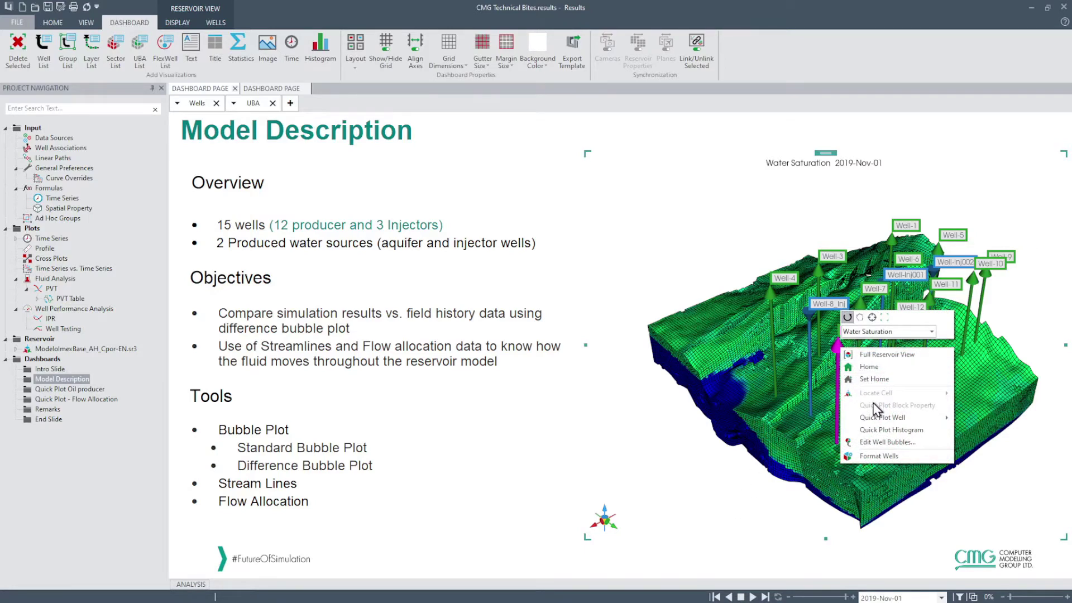
mouse_move(887, 425)
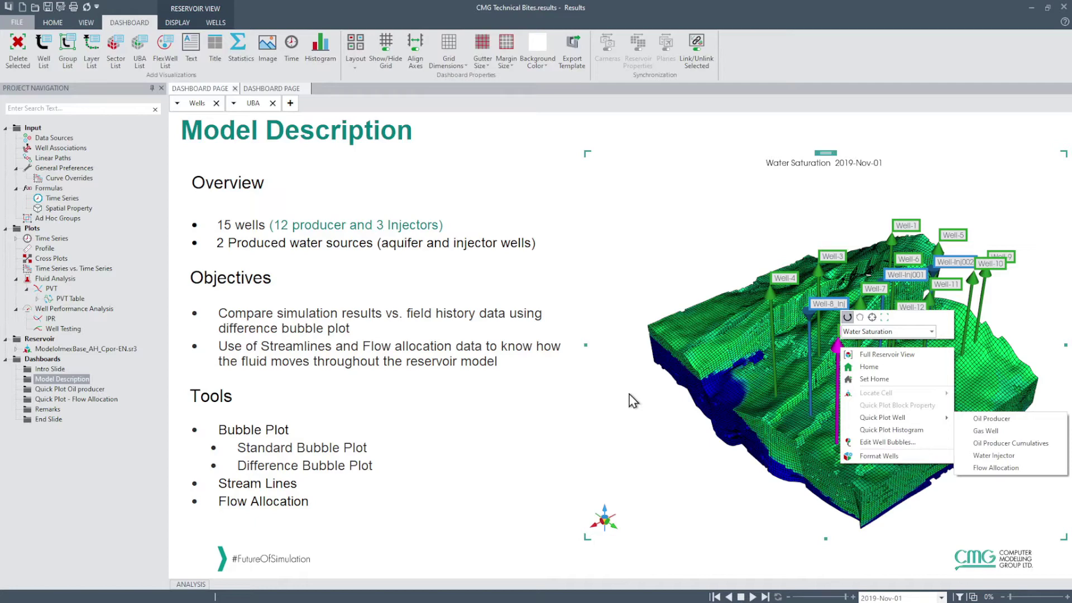
left_click(84, 389)
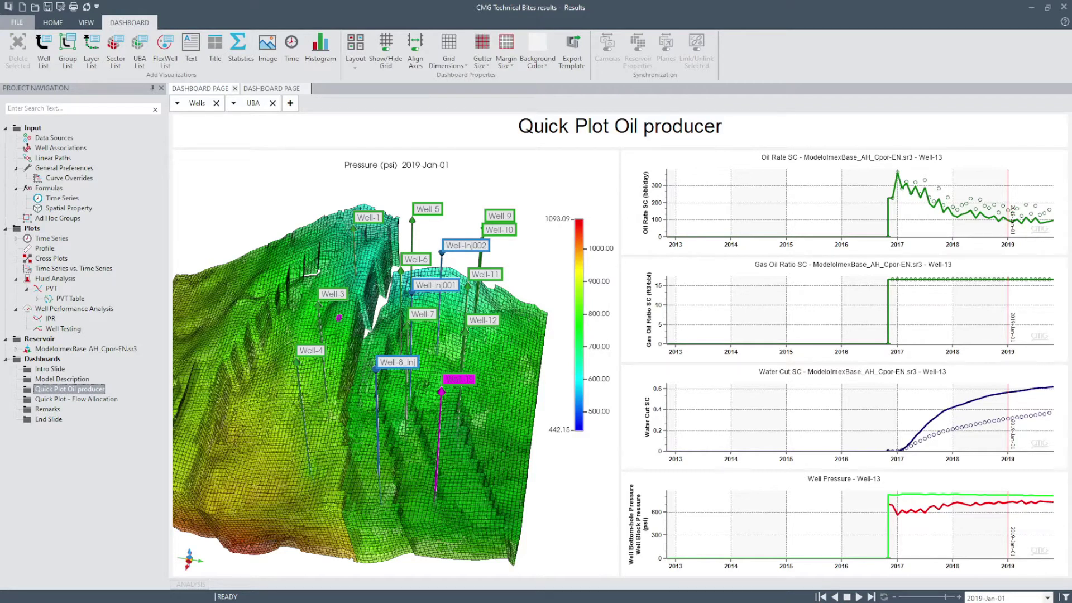
Step: Switch the production plots to Well-12, return them to Well-13, and show the WELLS ribbon
left_click(491, 320)
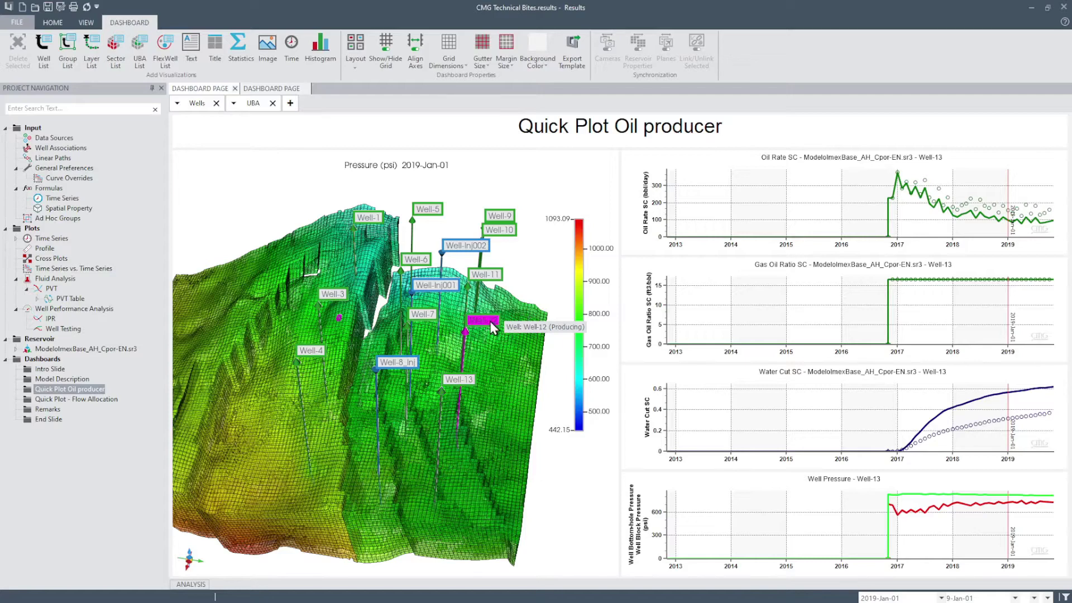
left_click(458, 380)
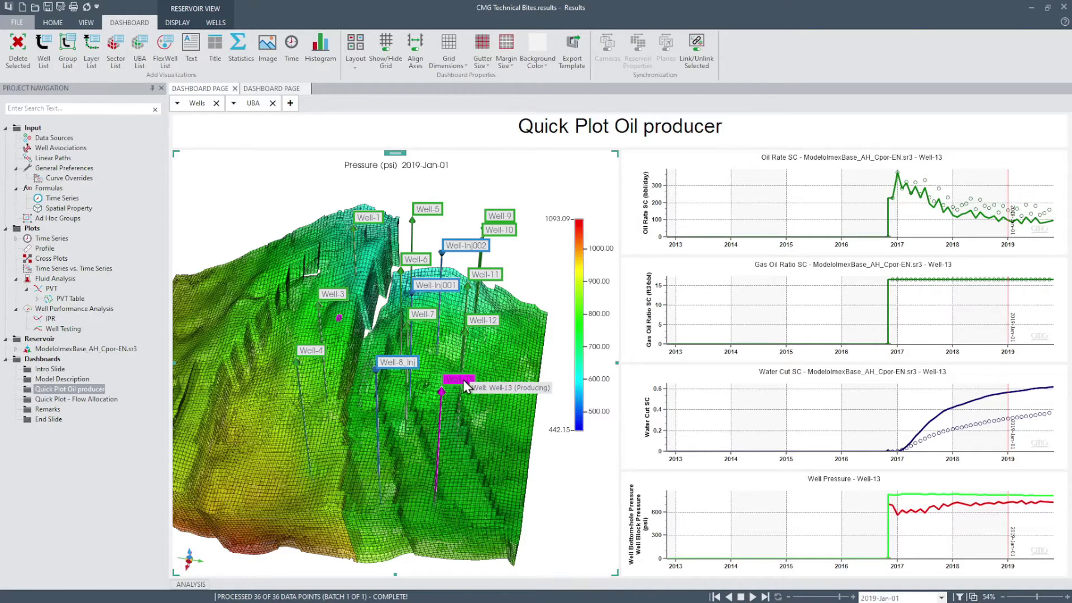
left_click(220, 23)
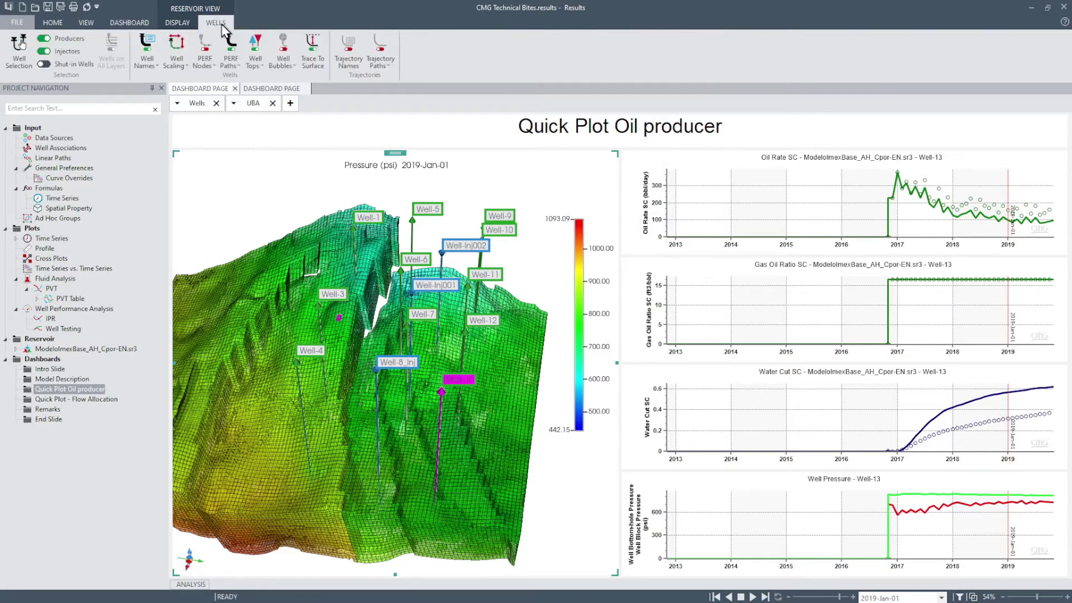
Step: Turn on cumulative Well Bubbles in the 3D pressure view and advance the displayed date
left_click(285, 58)
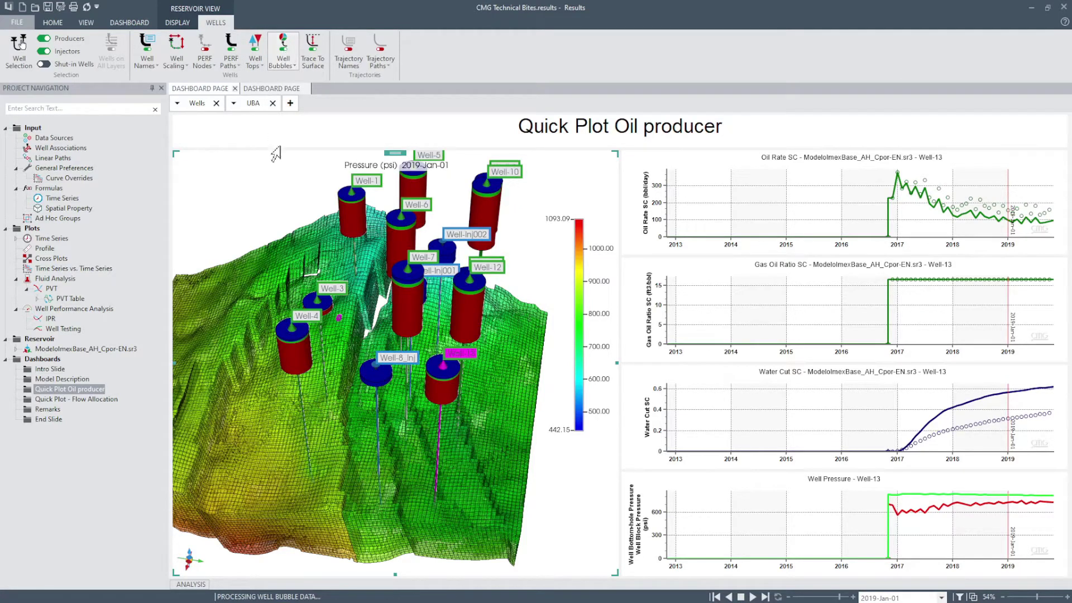
mouse_move(476, 316)
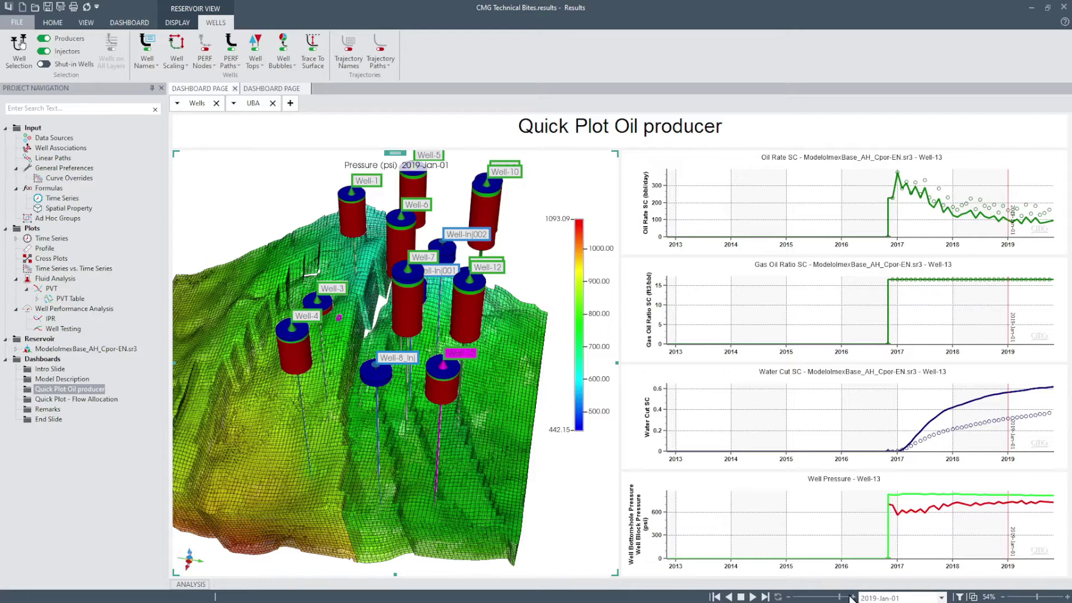
left_click_drag(844, 597, 839, 597)
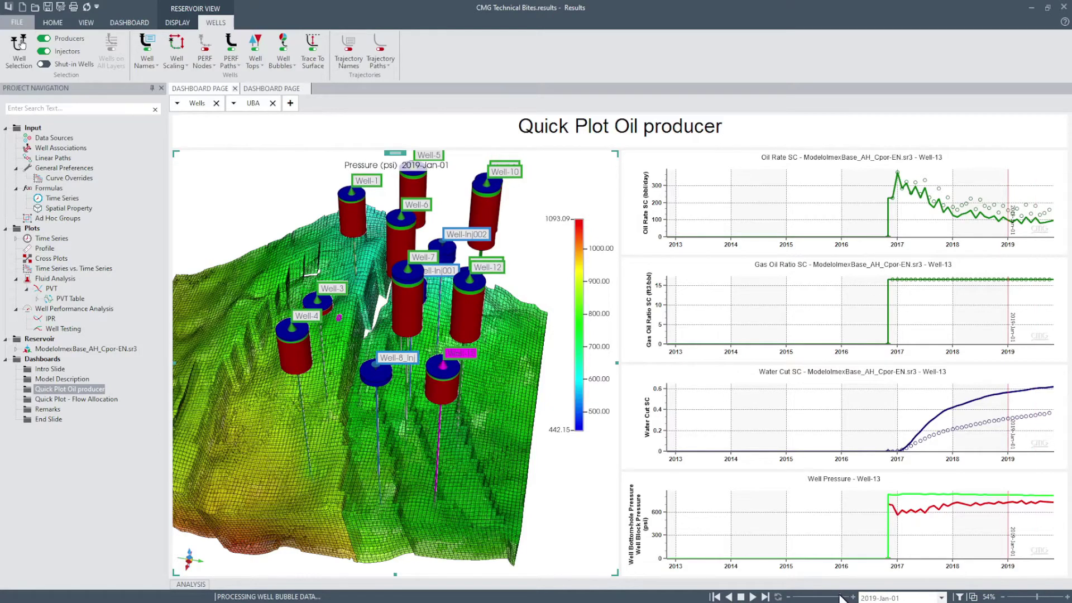
mouse_move(213, 370)
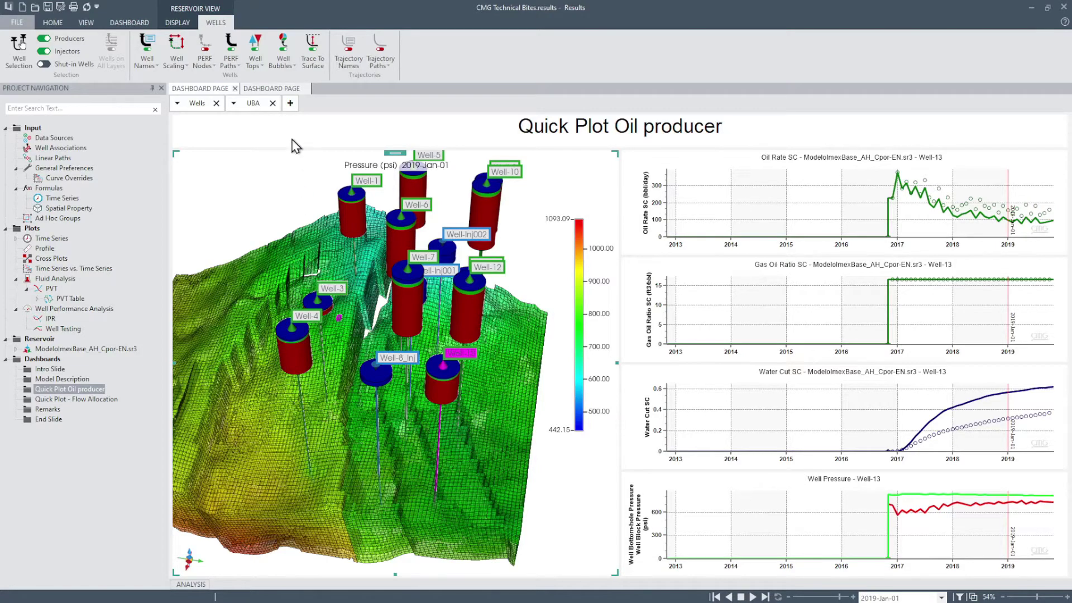
left_click(285, 67)
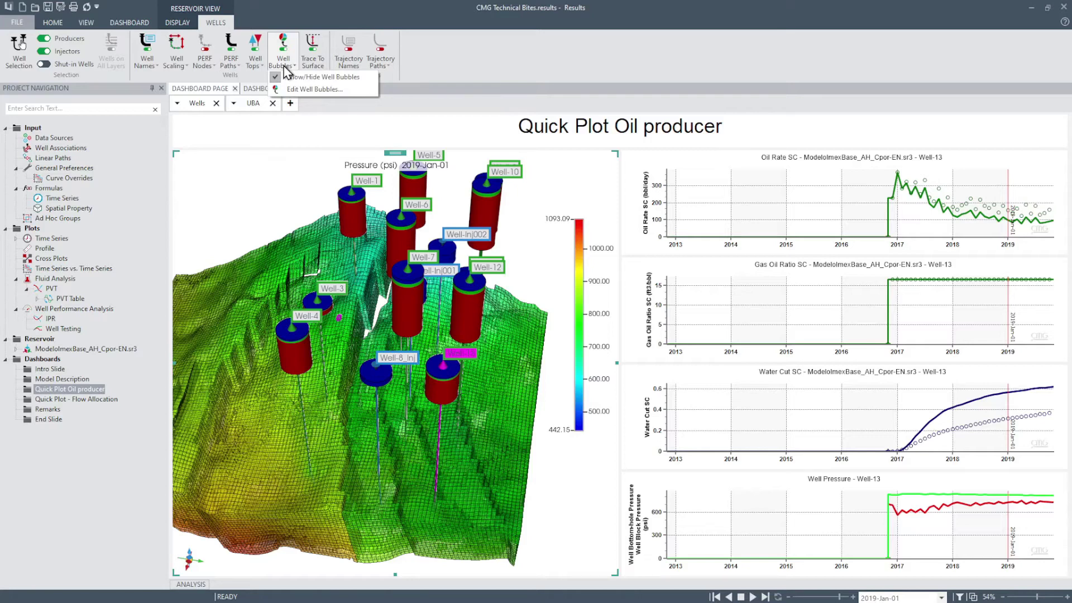
Step: Make the well bubbles 3D Pie charts with Cumulative Oil SC, height scale 50% and radius 160%
left_click(311, 89)
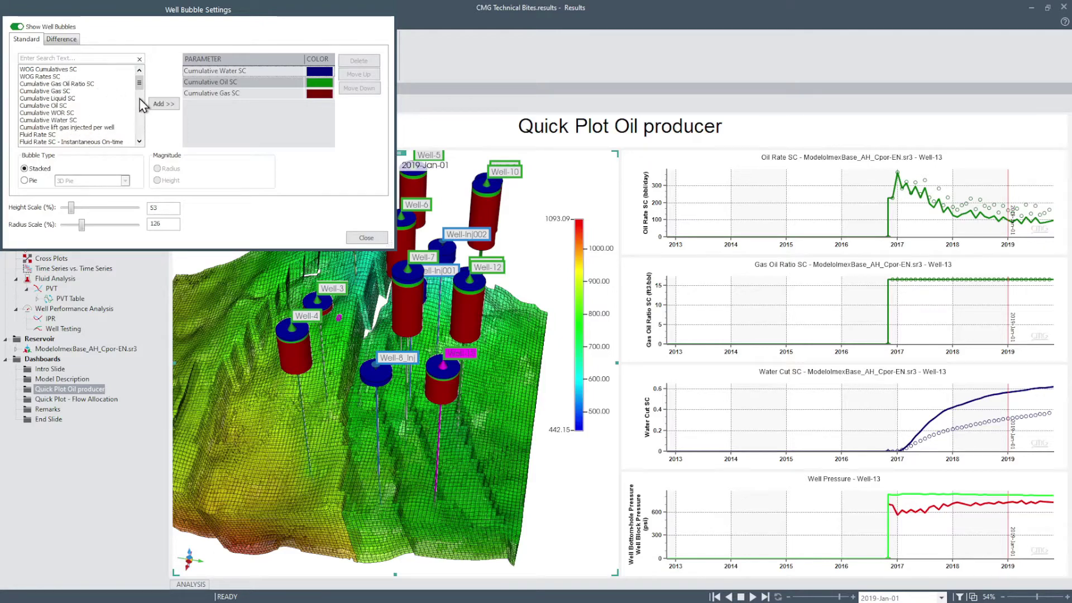
mouse_move(139, 83)
left_mouse_down()
mouse_move(138, 110)
mouse_move(139, 92)
left_mouse_up()
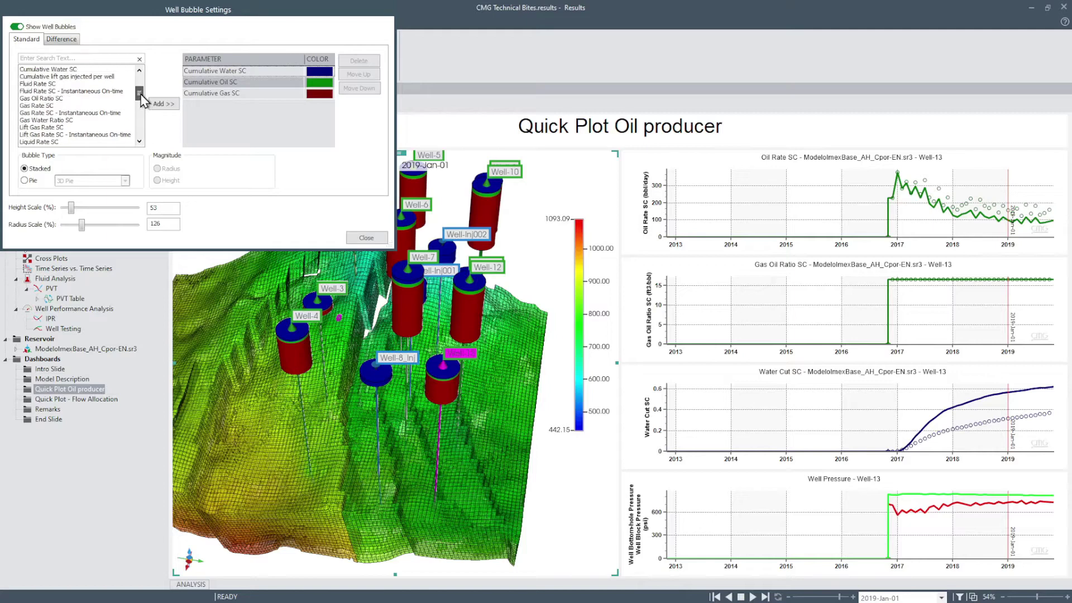
left_click(231, 88)
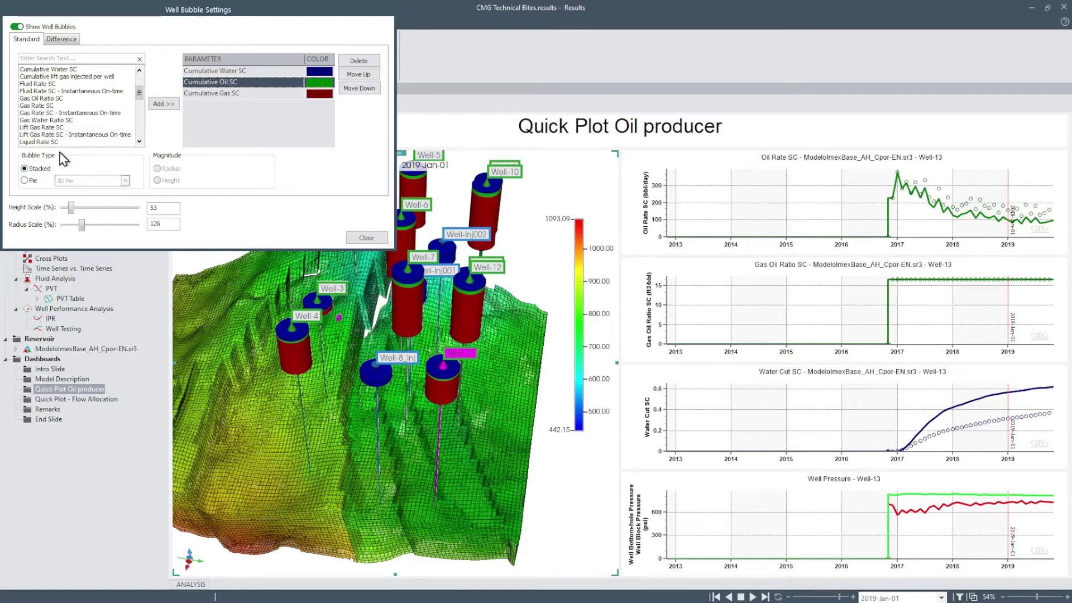
left_click(24, 180)
left_click(78, 181)
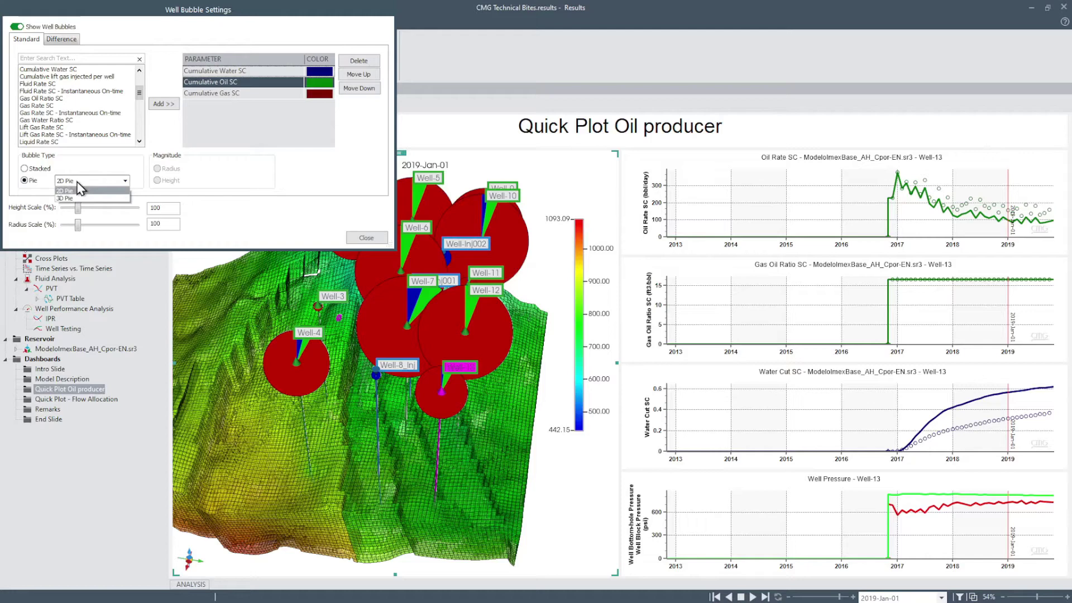
left_click(79, 198)
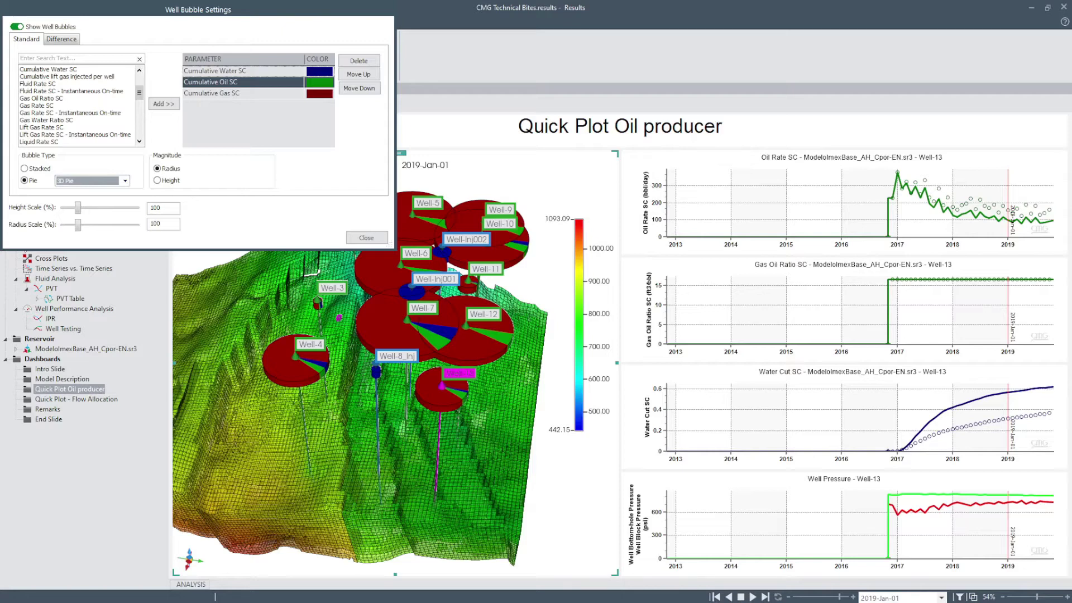
left_click_drag(79, 208, 87, 229)
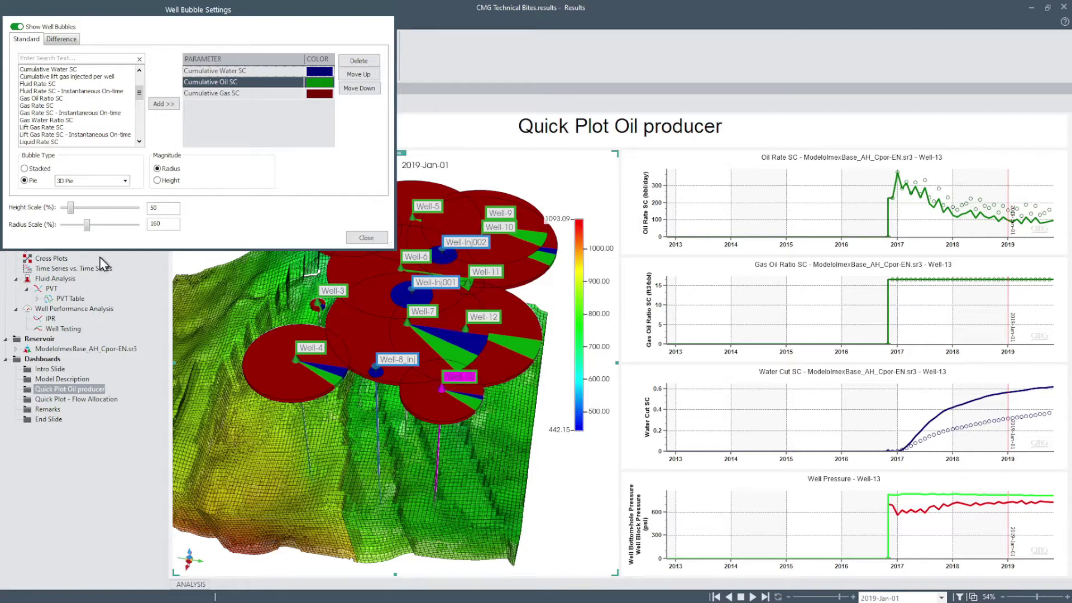
Step: Show Water Rate SC difference bubbles versus ProduccionHistorica_2019-EN as green/red stacked cylinders
left_click(45, 168)
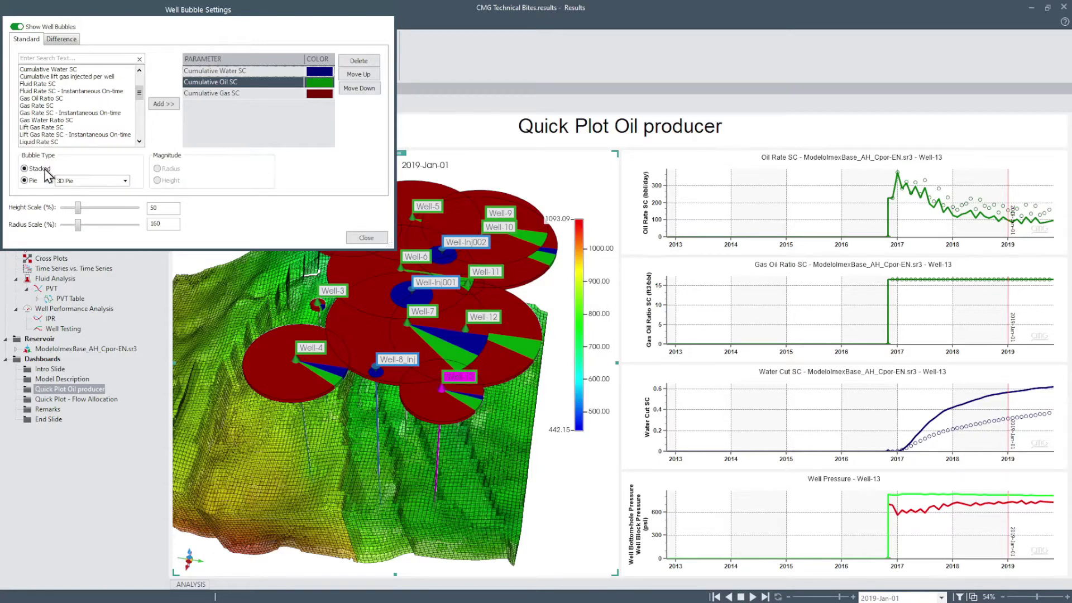
left_click(59, 44)
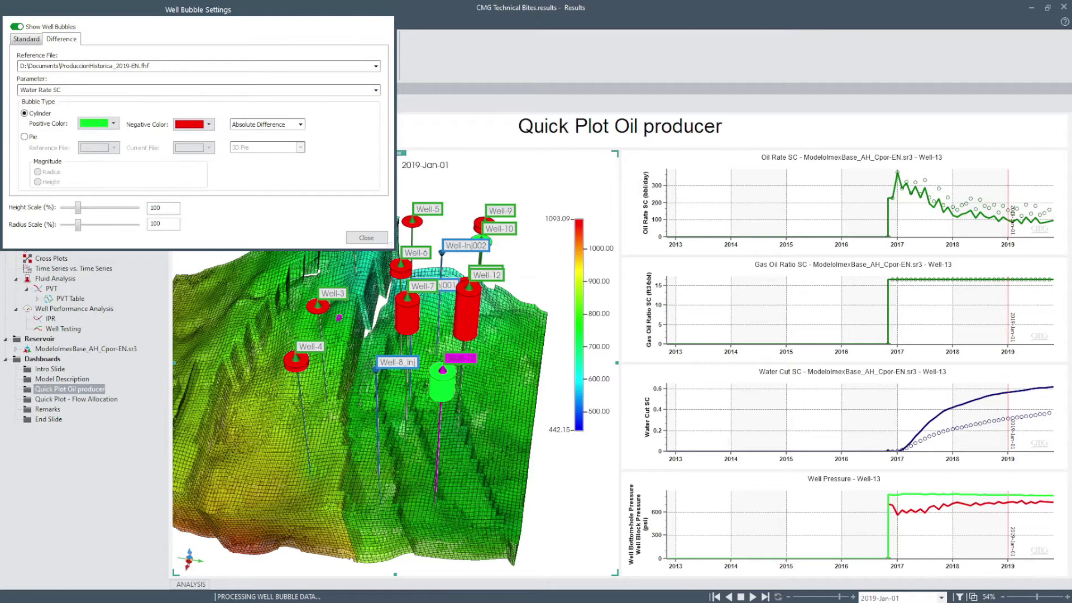
Step: Tilt the model, set the date to 2018-Jul-01, and plot Well-7's curves (about -65.8 bbl/day difference)
key("Escape")
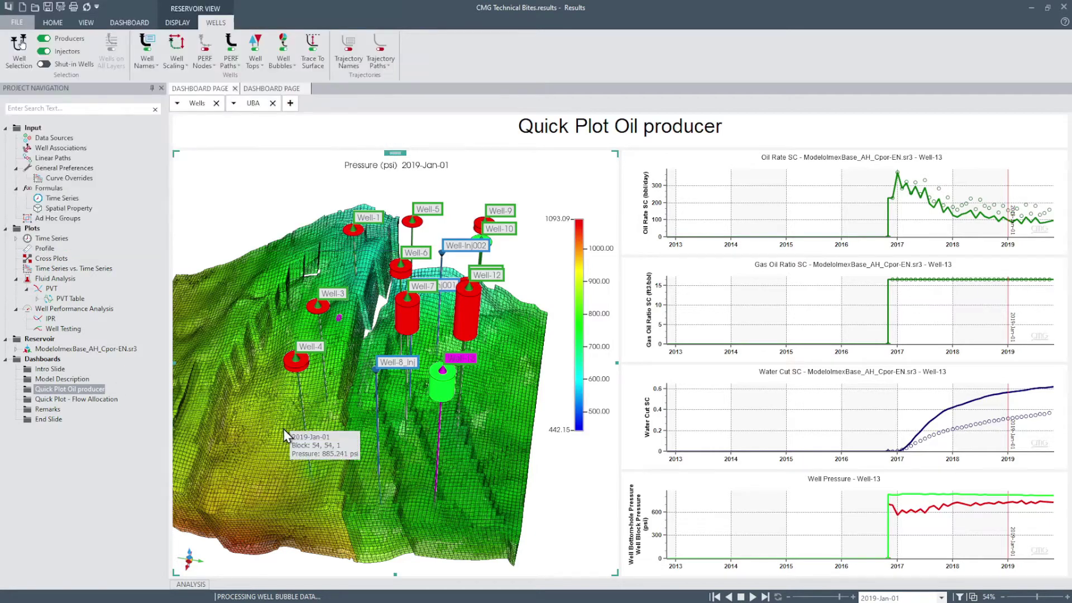
left_click_drag(294, 400, 293, 426)
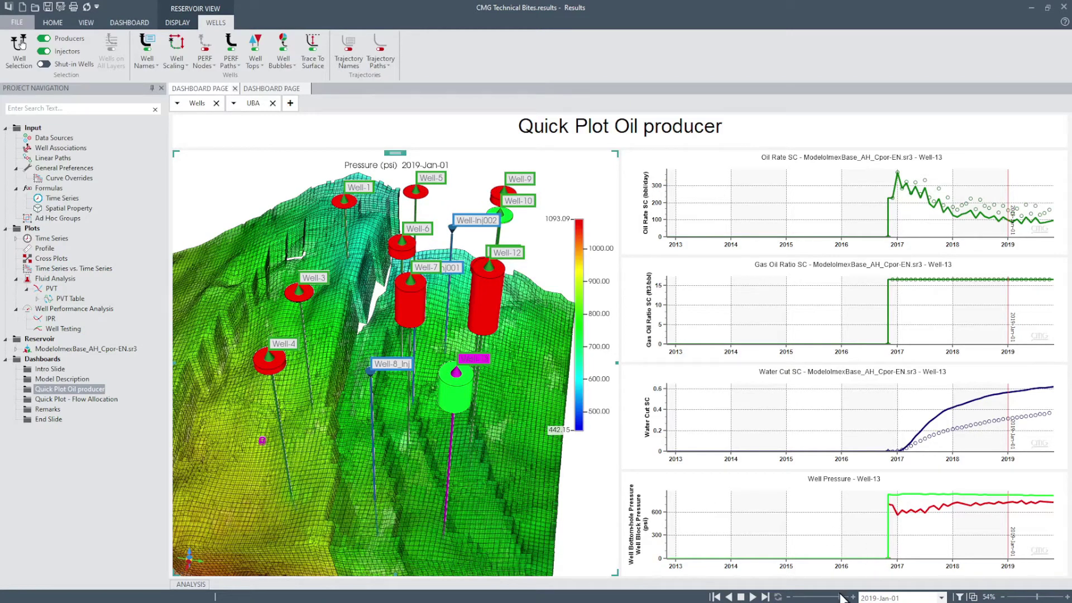
left_click_drag(842, 598, 838, 599)
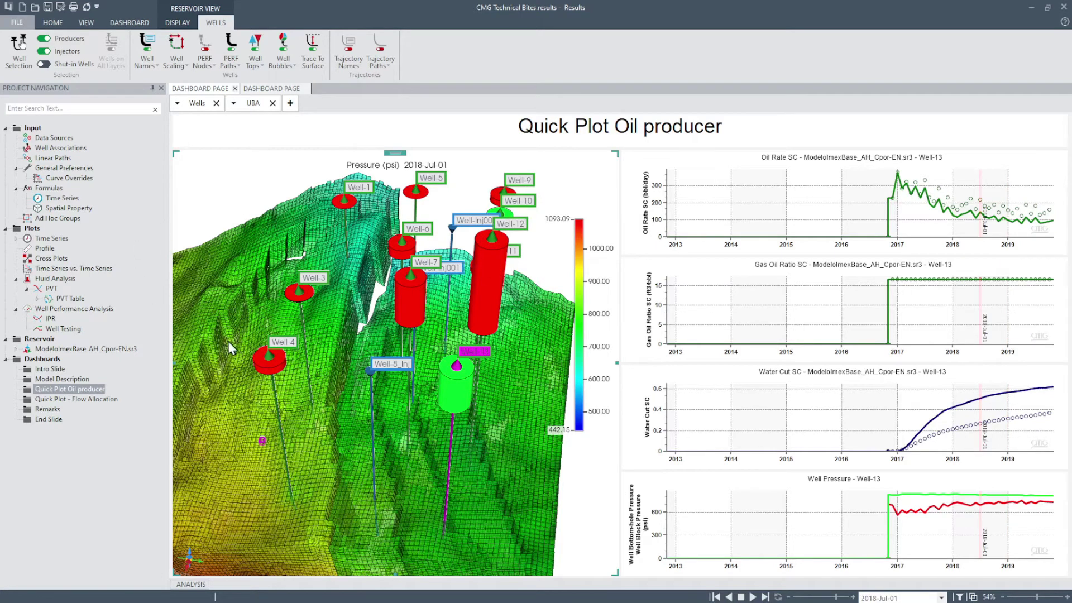
mouse_move(461, 392)
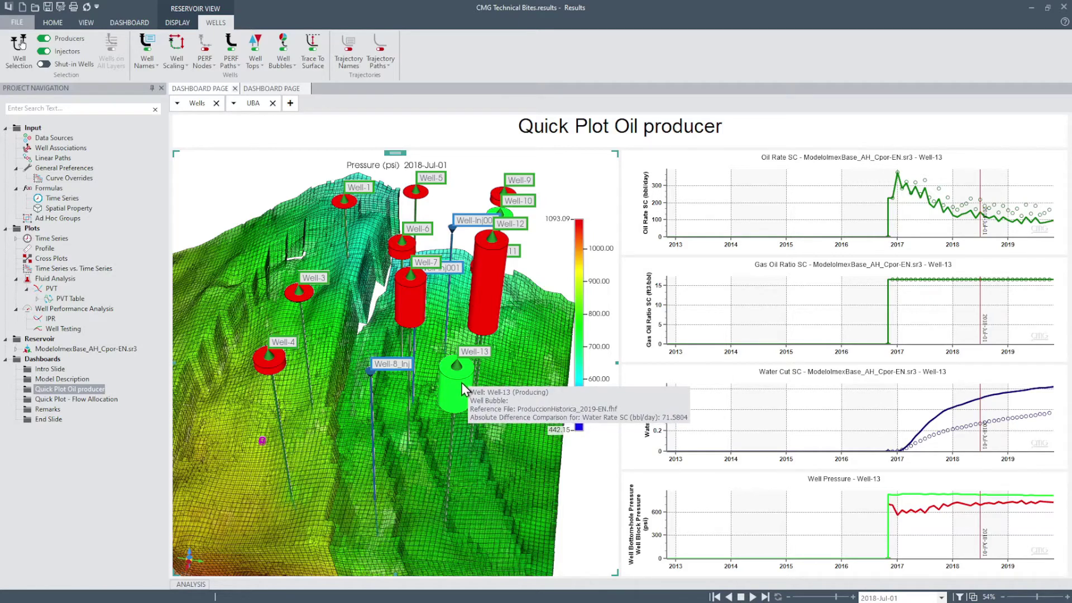
left_click(411, 299)
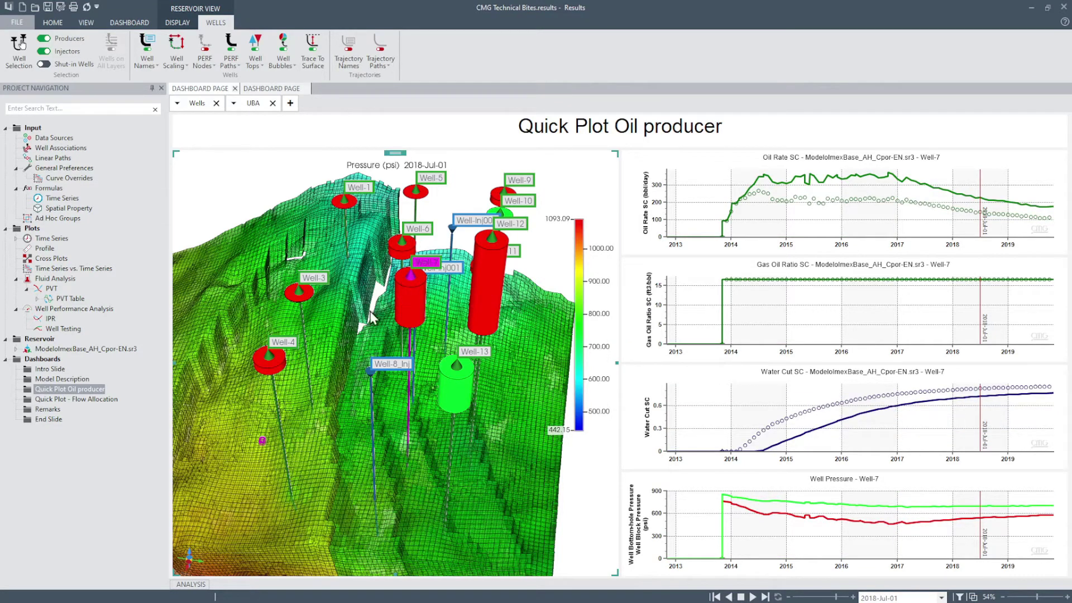
mouse_move(381, 244)
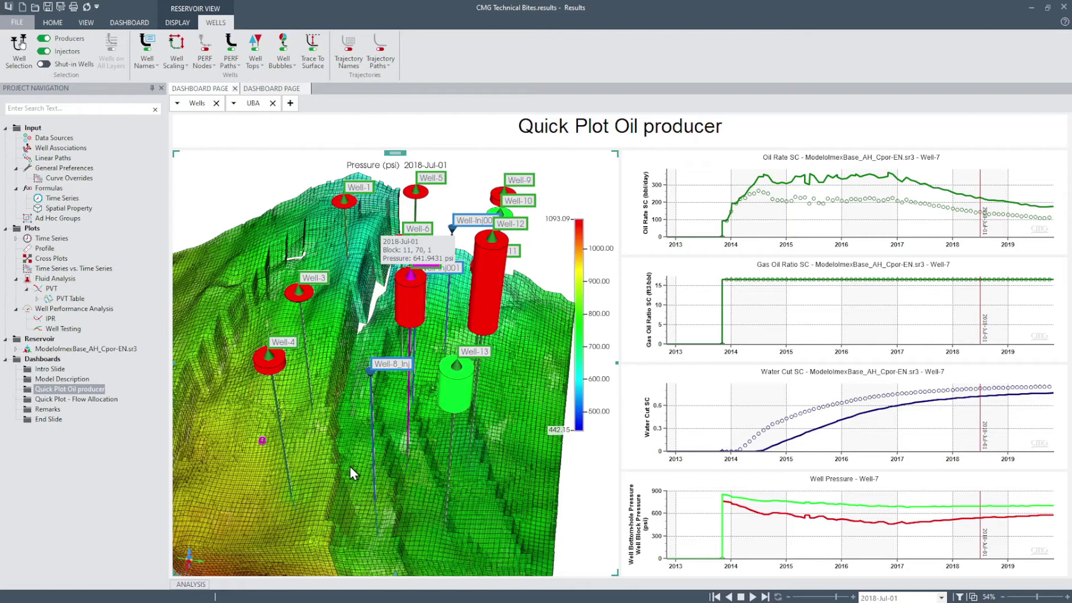
left_click_drag(349, 466, 356, 460)
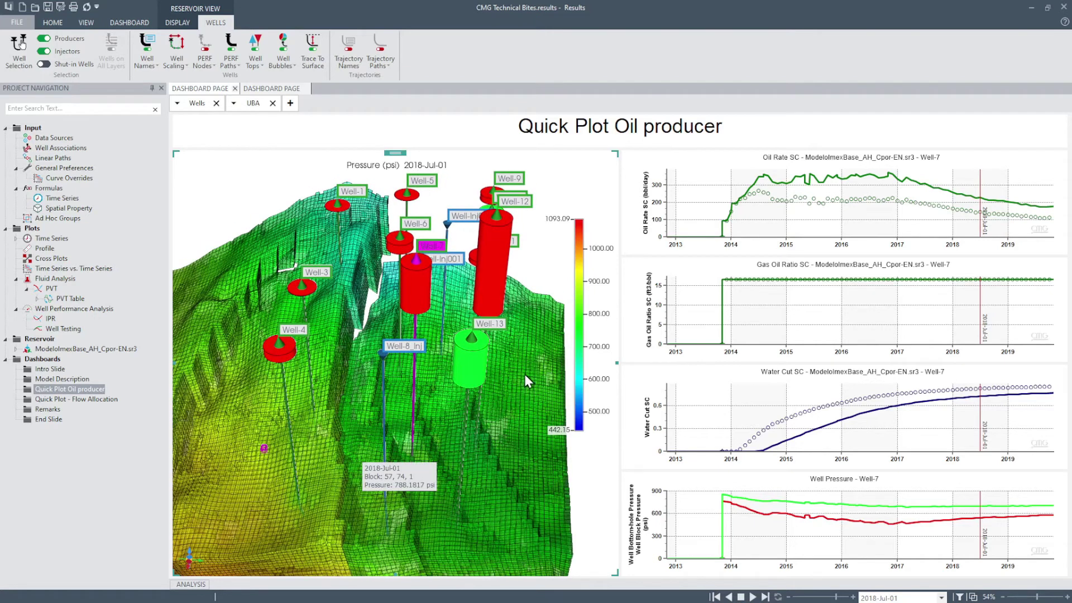
Step: Open a Flow Allocation quick plot for Well-13, showing 43.09% water from Well-8_Inj and 56.91% from reservoir
left_click(468, 367)
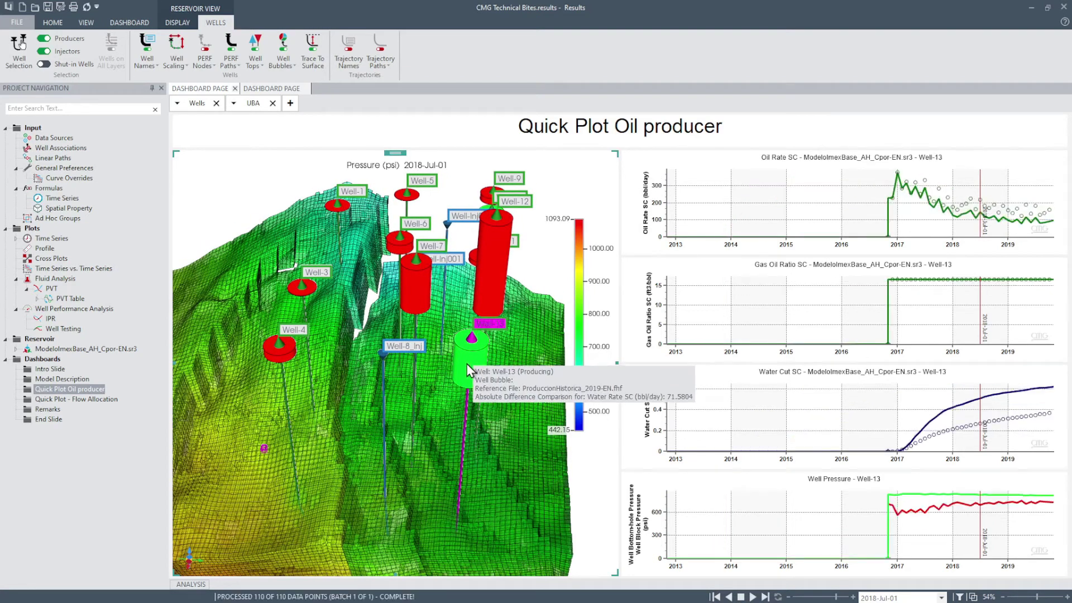
right_click(473, 369)
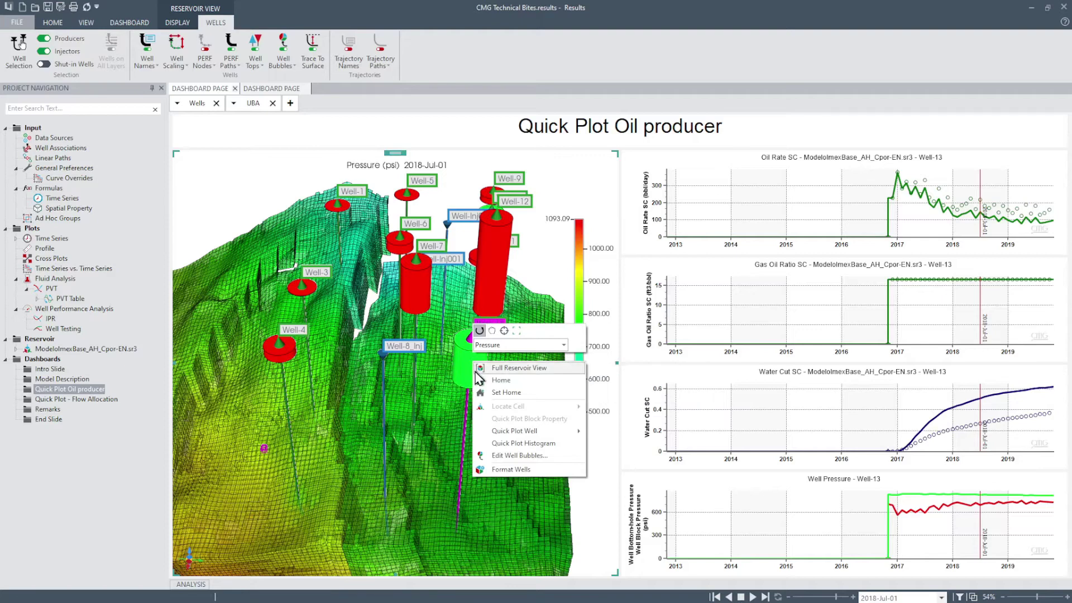
mouse_move(526, 433)
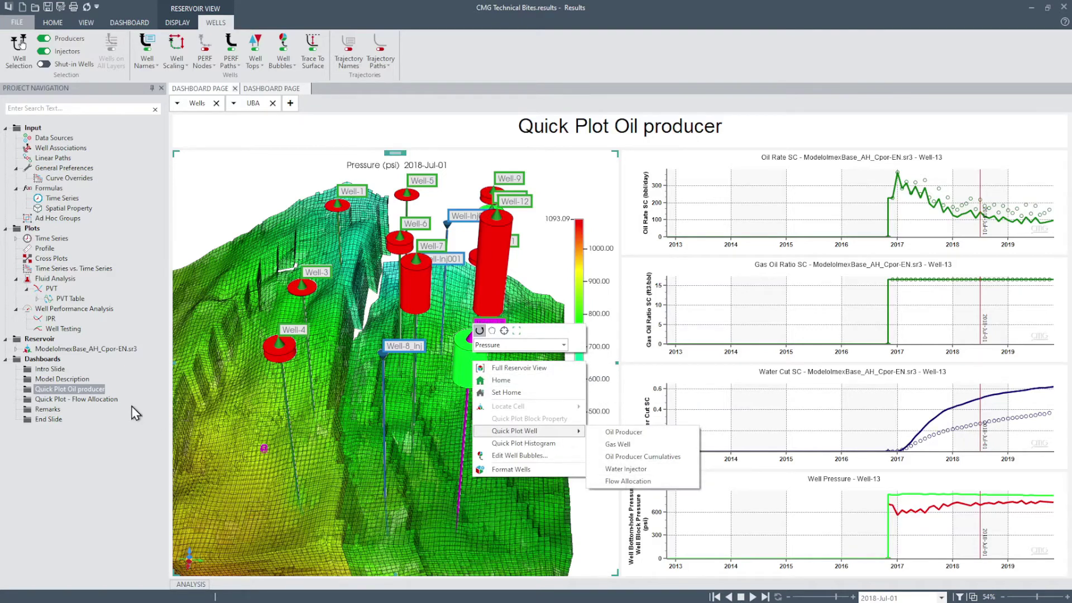
left_click(104, 399)
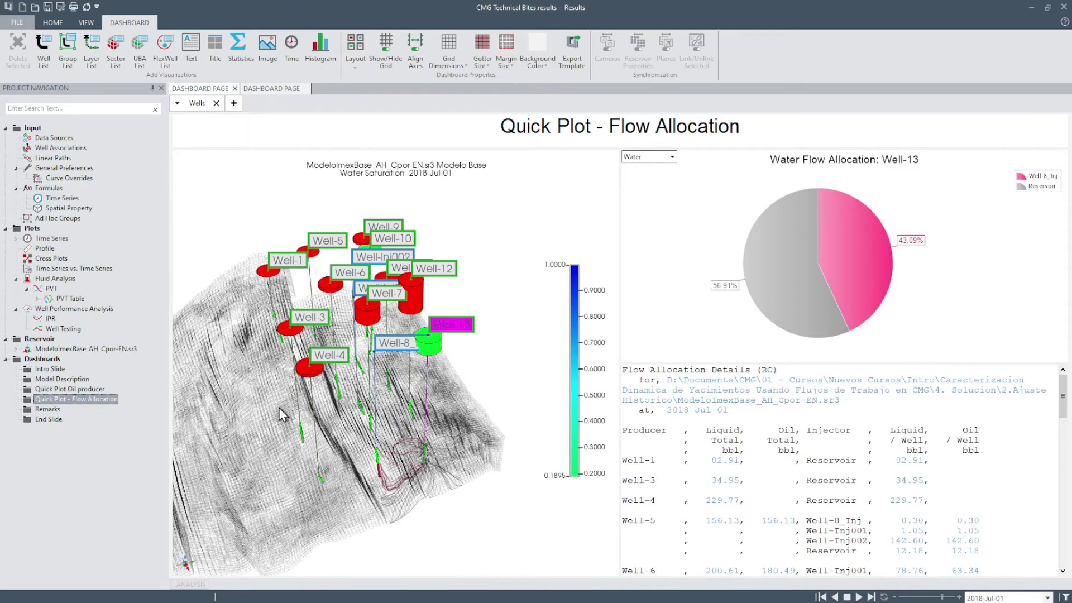
Step: Compare water allocation pies for Well-7 and Well-13, ending on Well-8_Inj's pie (76.05% to Well-7)
left_click(369, 316)
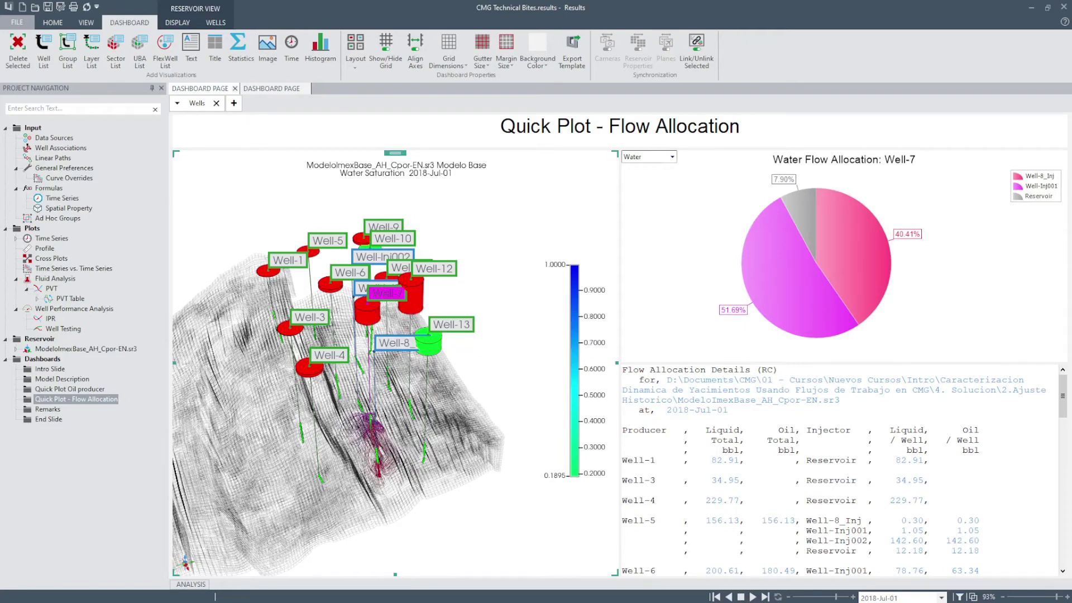
left_click(433, 349)
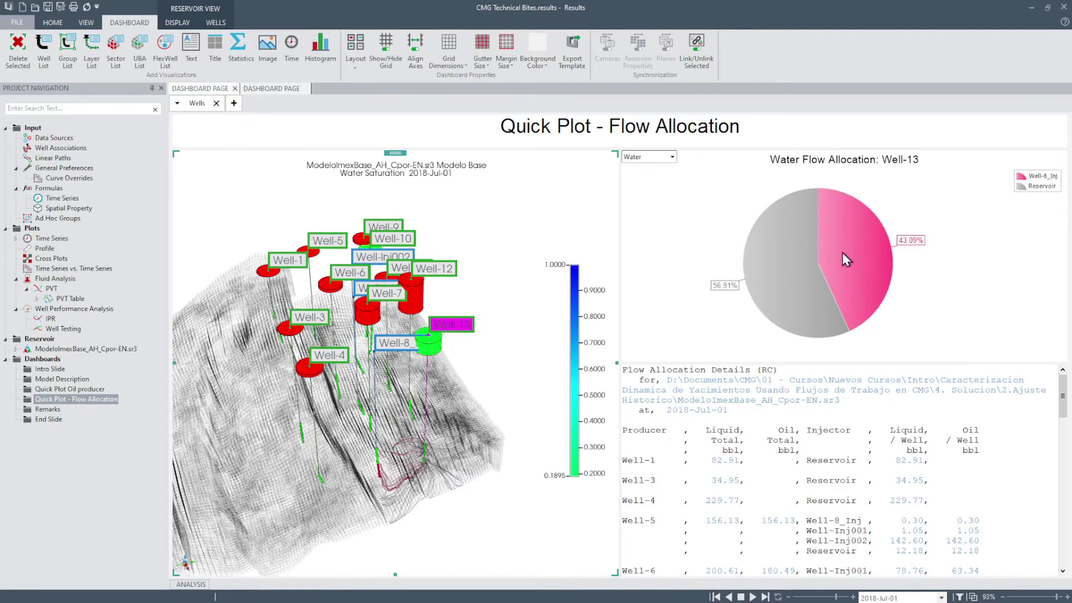
mouse_move(429, 342)
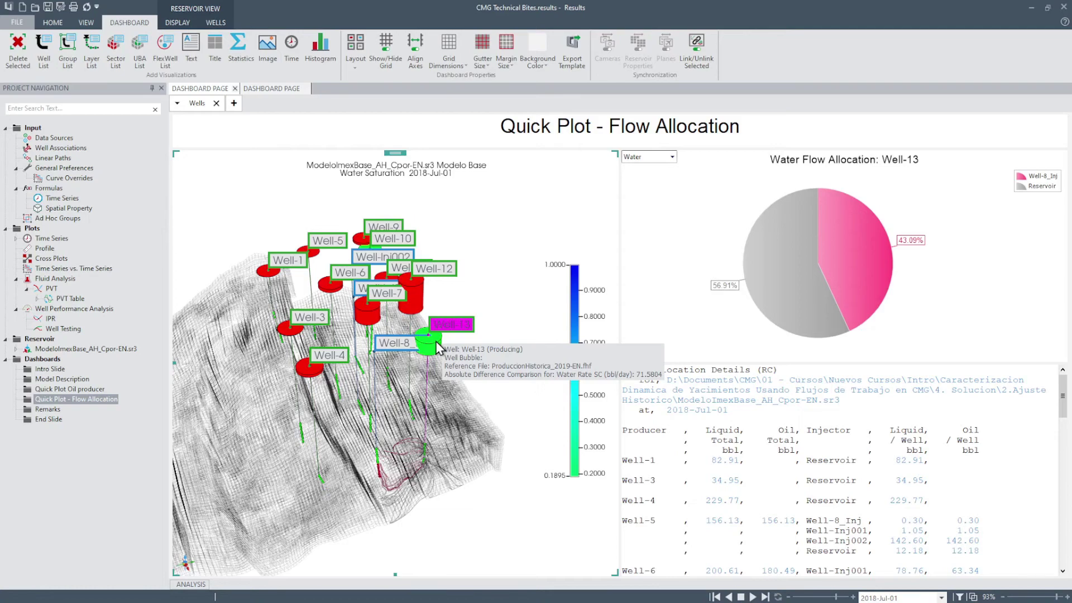
mouse_move(365, 492)
left_mouse_down()
mouse_move(340, 403)
mouse_move(355, 494)
left_mouse_up()
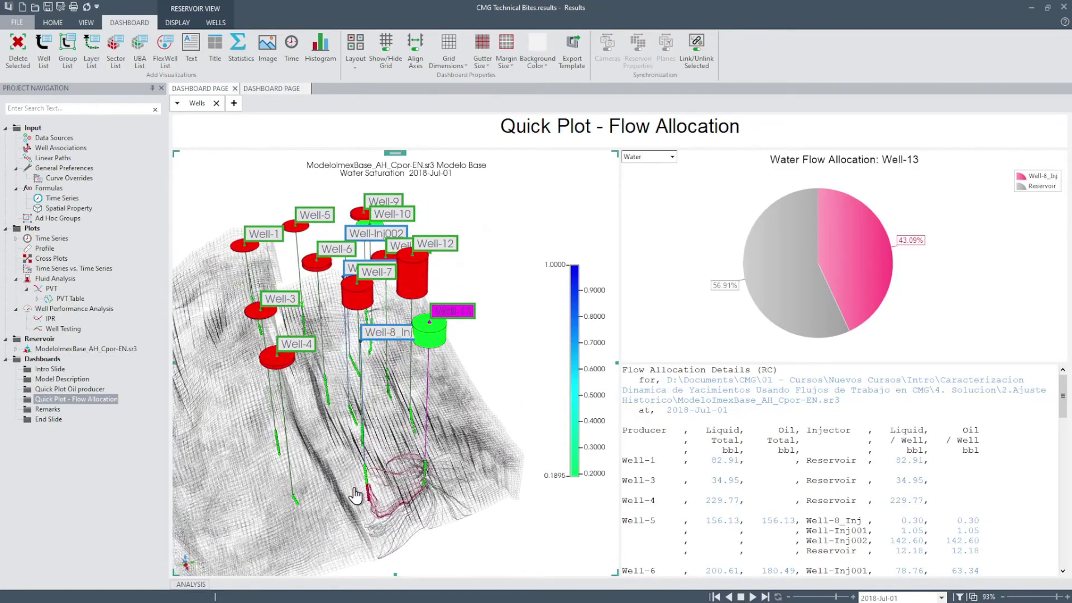
left_click(372, 334)
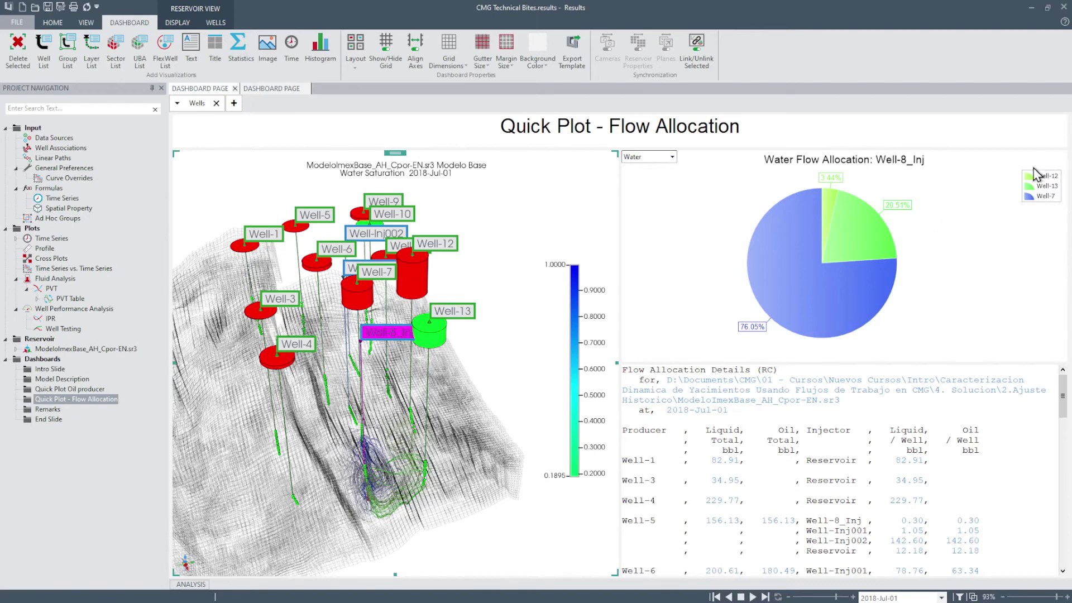
Step: Show the Remarks dashboard, then move on to the End Slide thank-you message
left_click(56, 409)
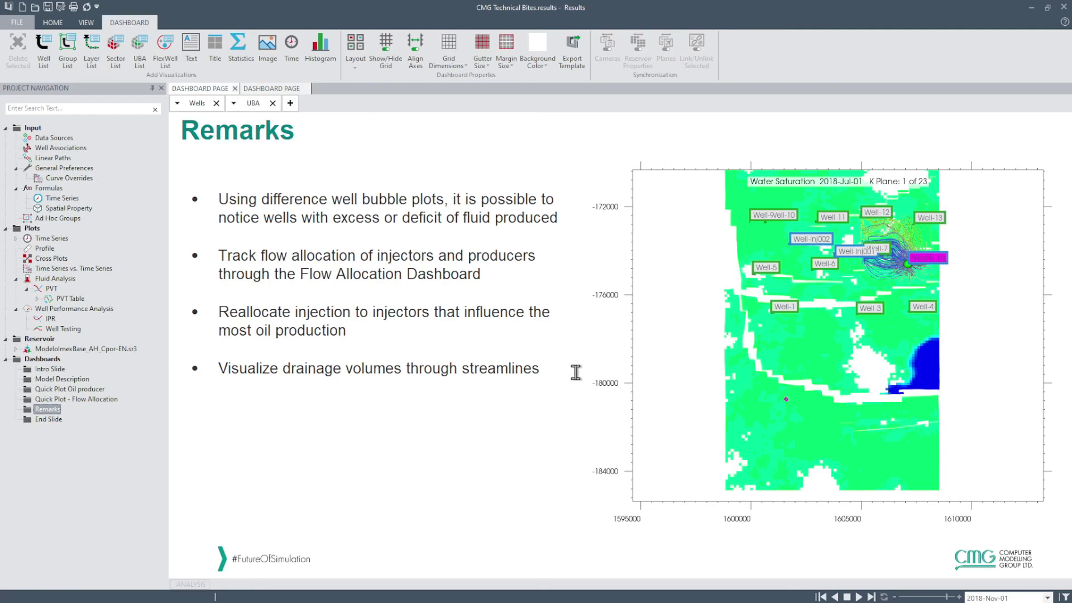
left_click(46, 419)
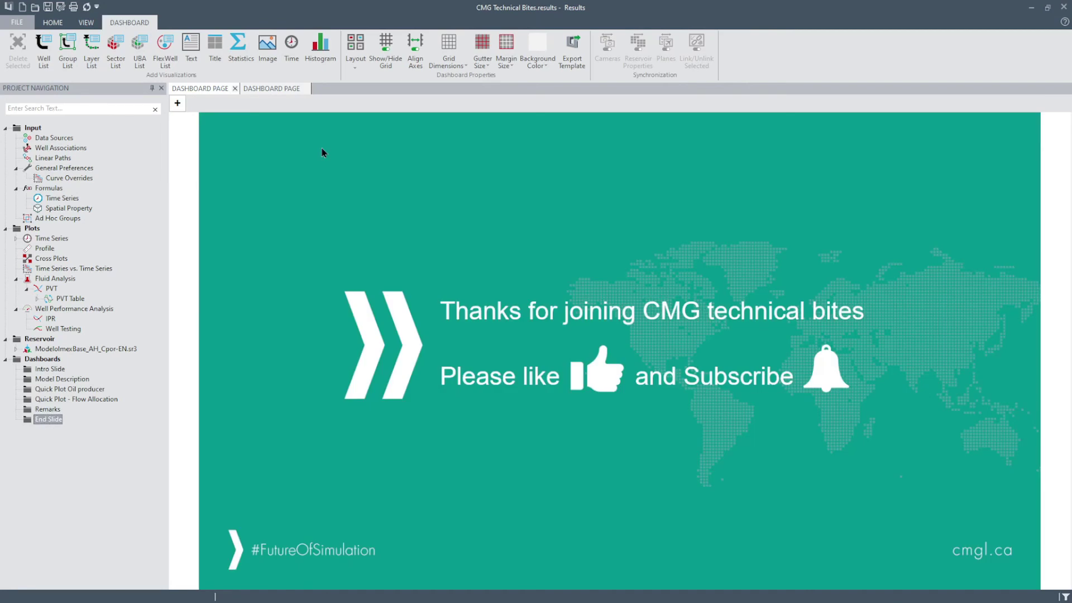